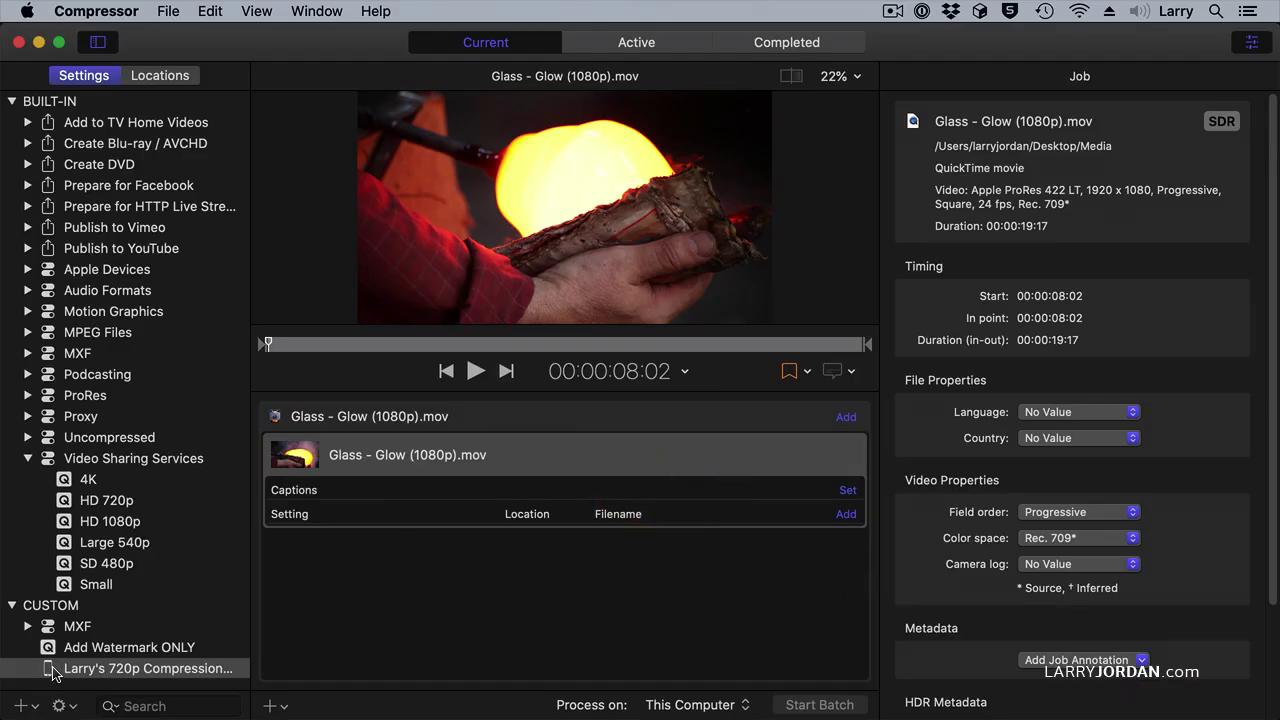
Step: Add the HD 1080p setting to the Glass - Glow job and show its video effects list
{"action": "left_click", "coordinate": [68, 521]}
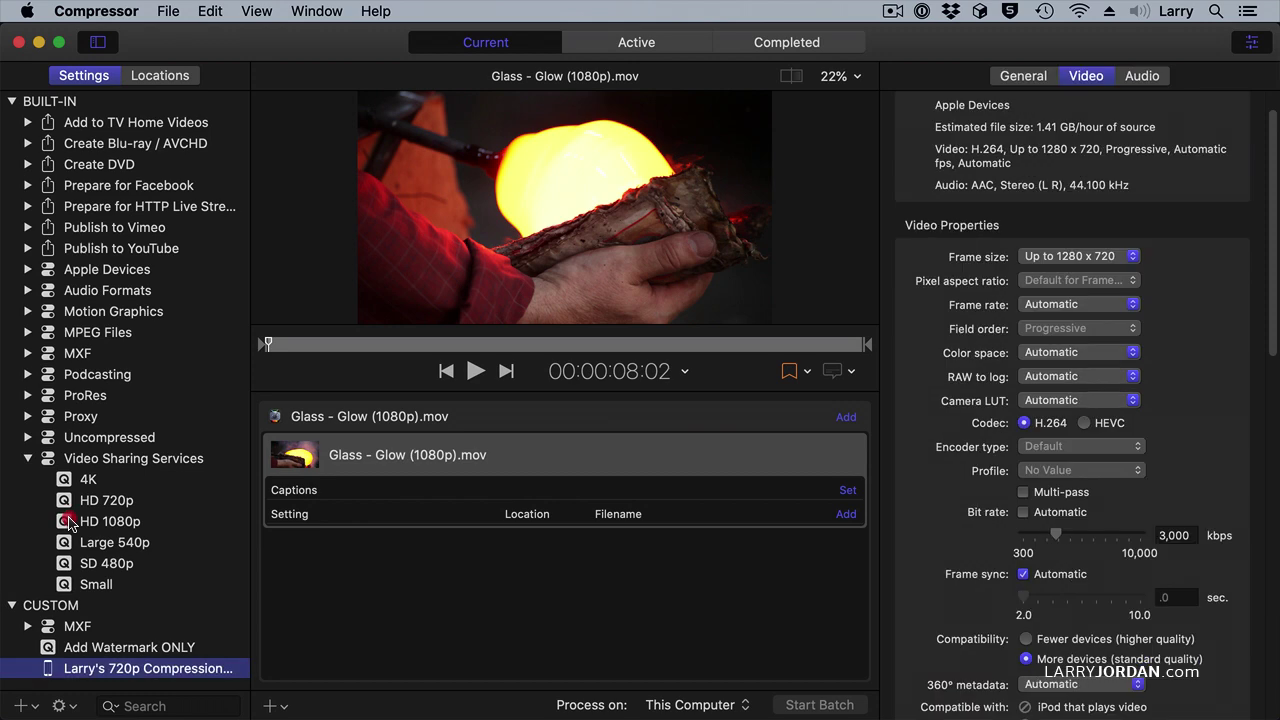
{"action": "left_click_drag", "start_coordinate": [68, 521], "coordinate": [340, 517]}
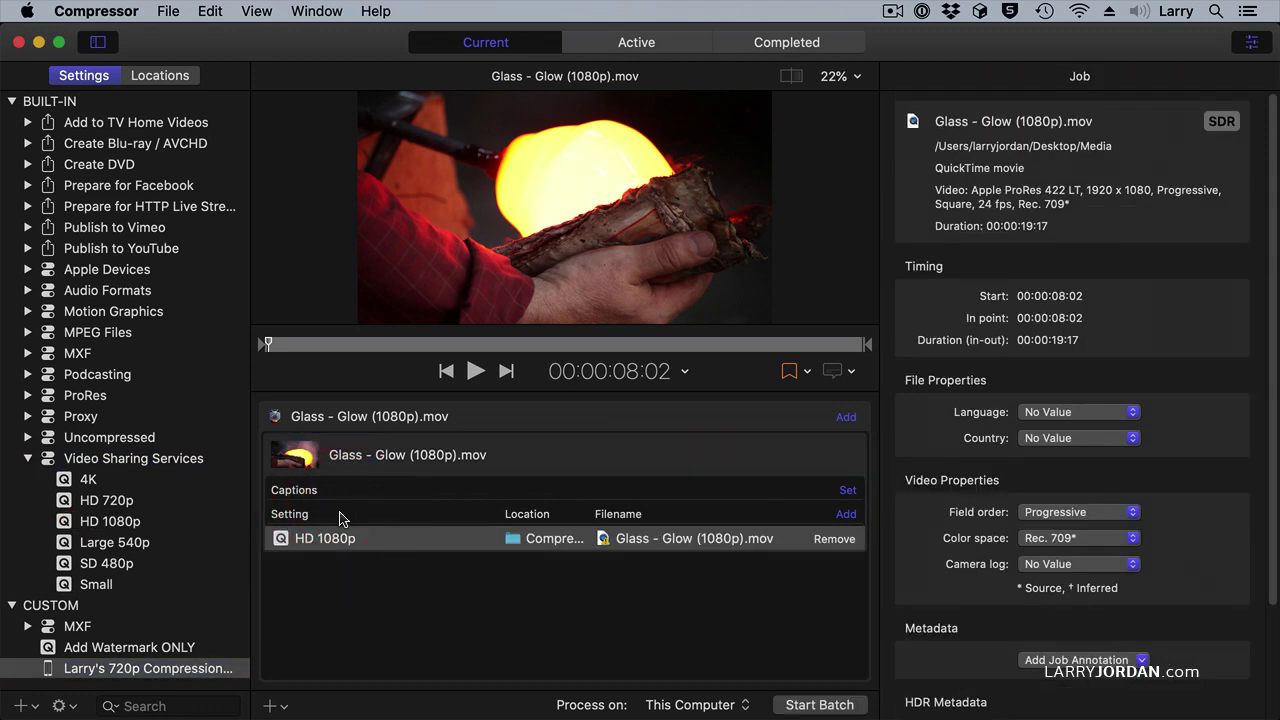
{"action": "left_click", "coordinate": [369, 541]}
{"action": "scroll", "coordinate": [1073, 515], "scroll_direction": "down", "scroll_amount": 10}
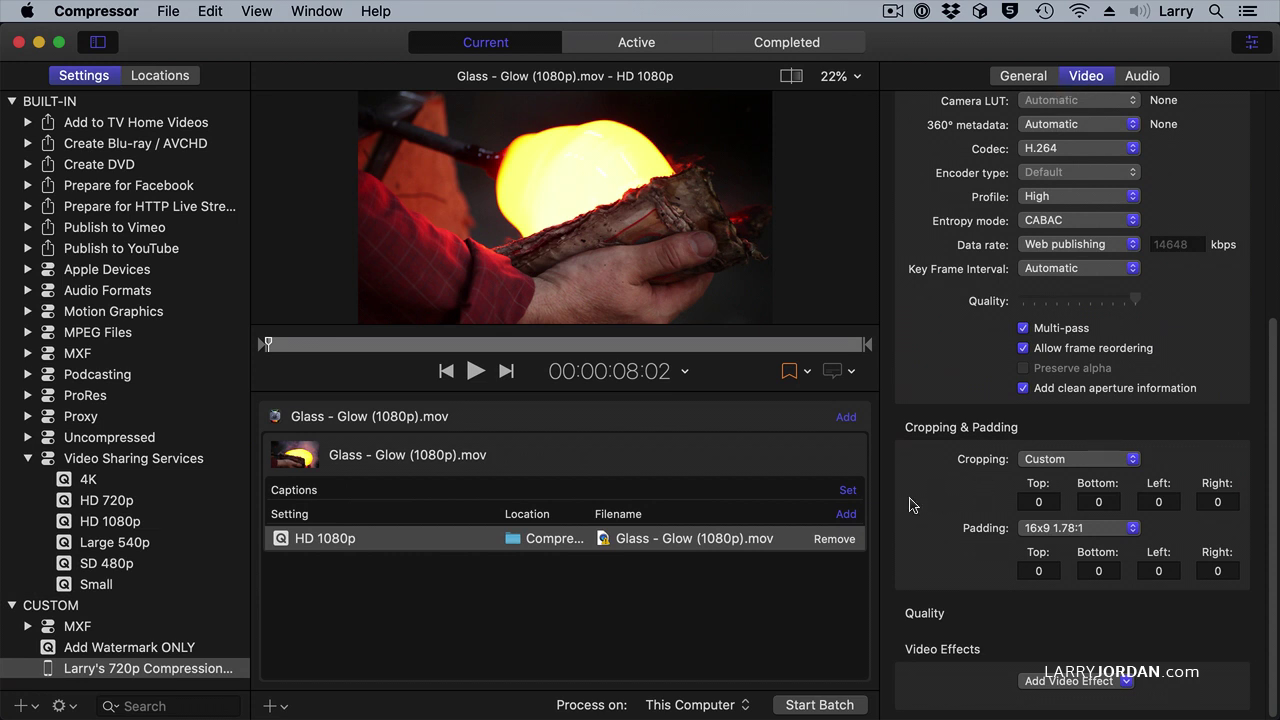
{"action": "left_click", "coordinate": [1046, 683]}
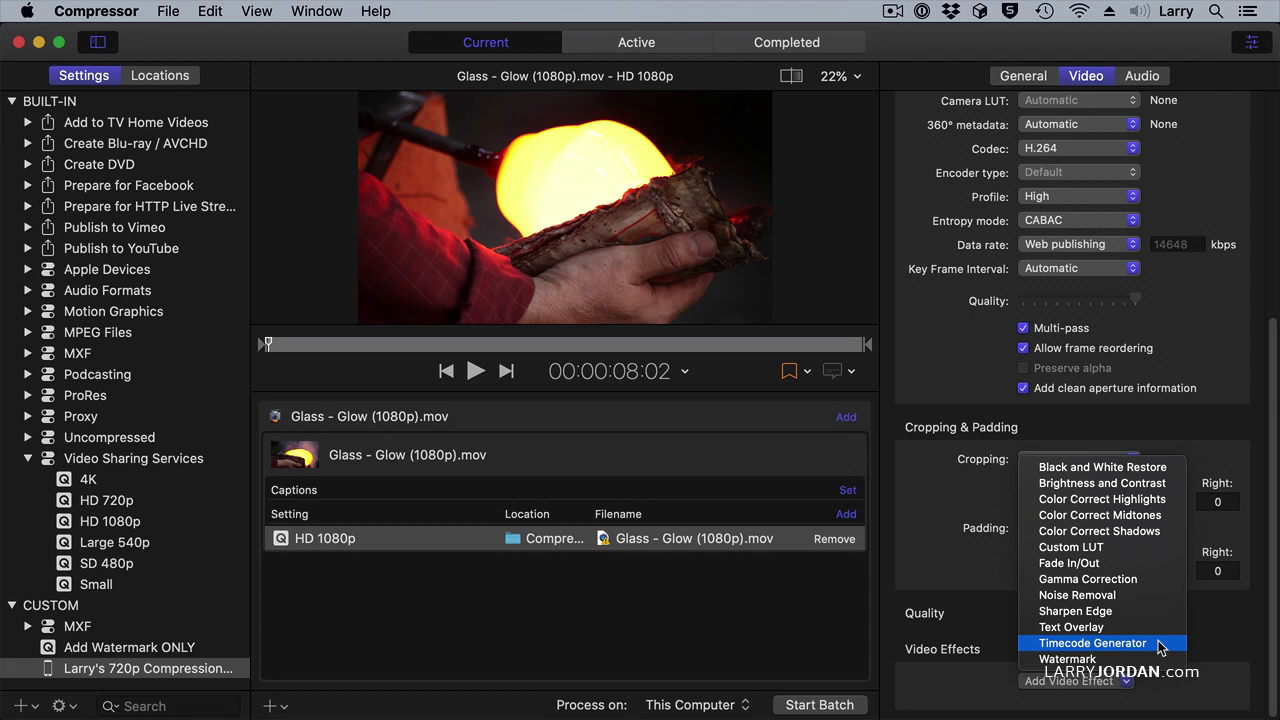
Step: Add a Watermark video effect using the image LJA_com Watermark.png
{"action": "left_click", "coordinate": [1092, 662]}
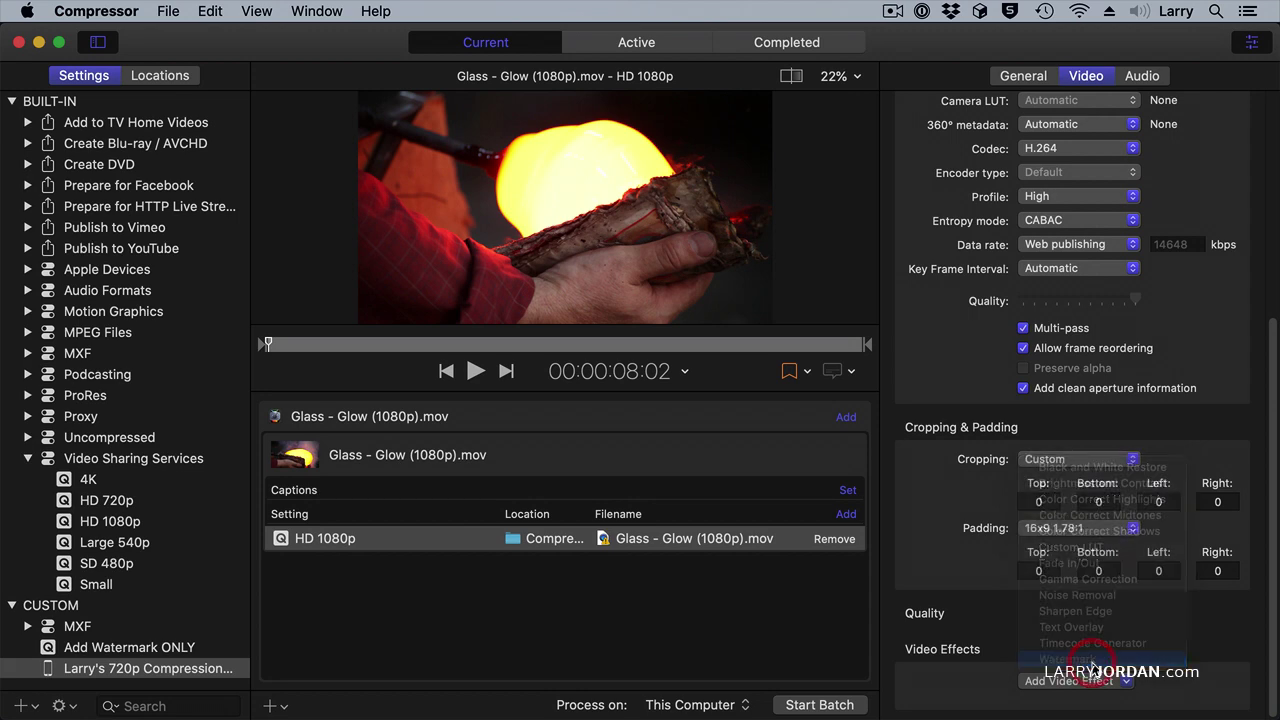
{"action": "scroll", "coordinate": [1090, 665], "scroll_direction": "down", "scroll_amount": 5}
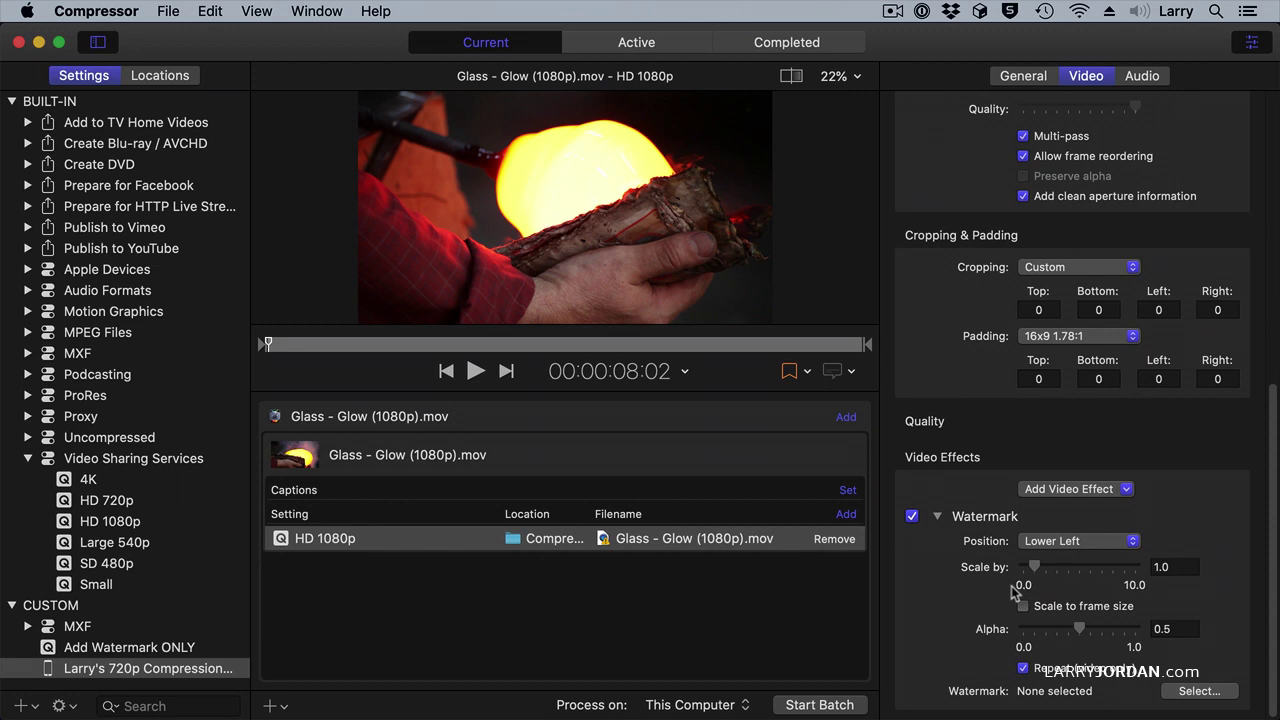
{"action": "left_click", "coordinate": [1205, 692]}
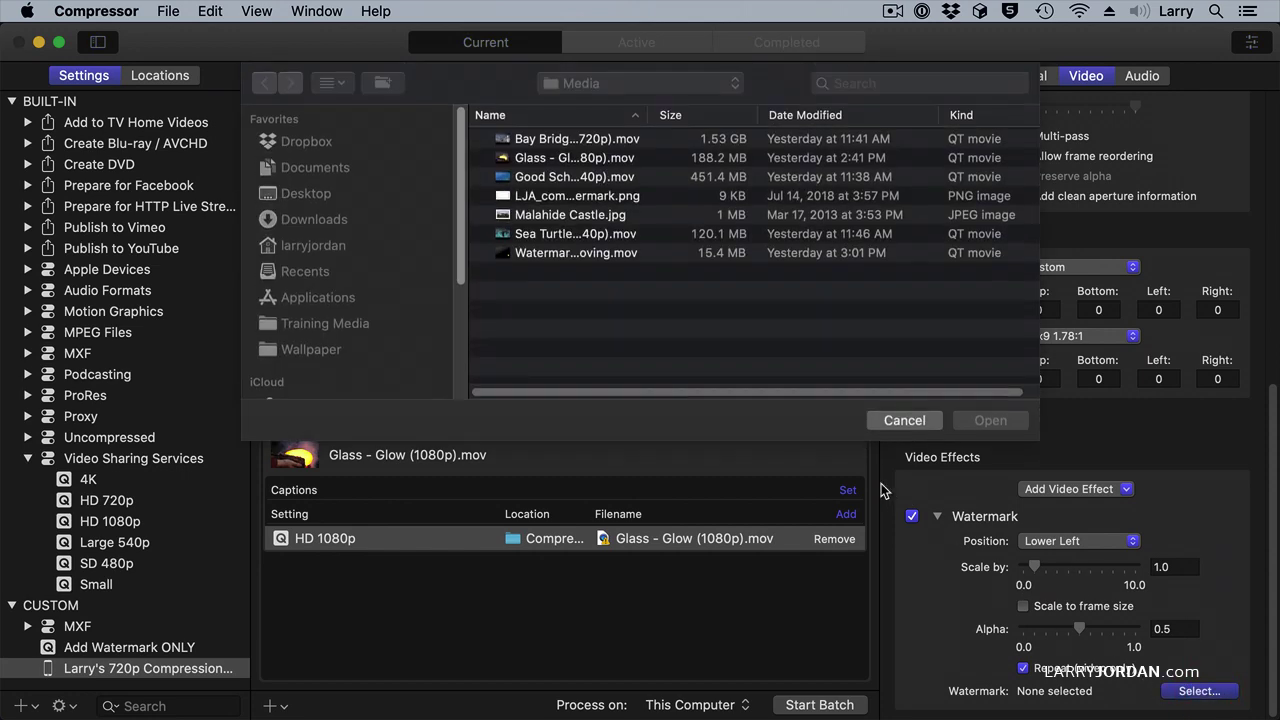
{"action": "left_click", "coordinate": [543, 197]}
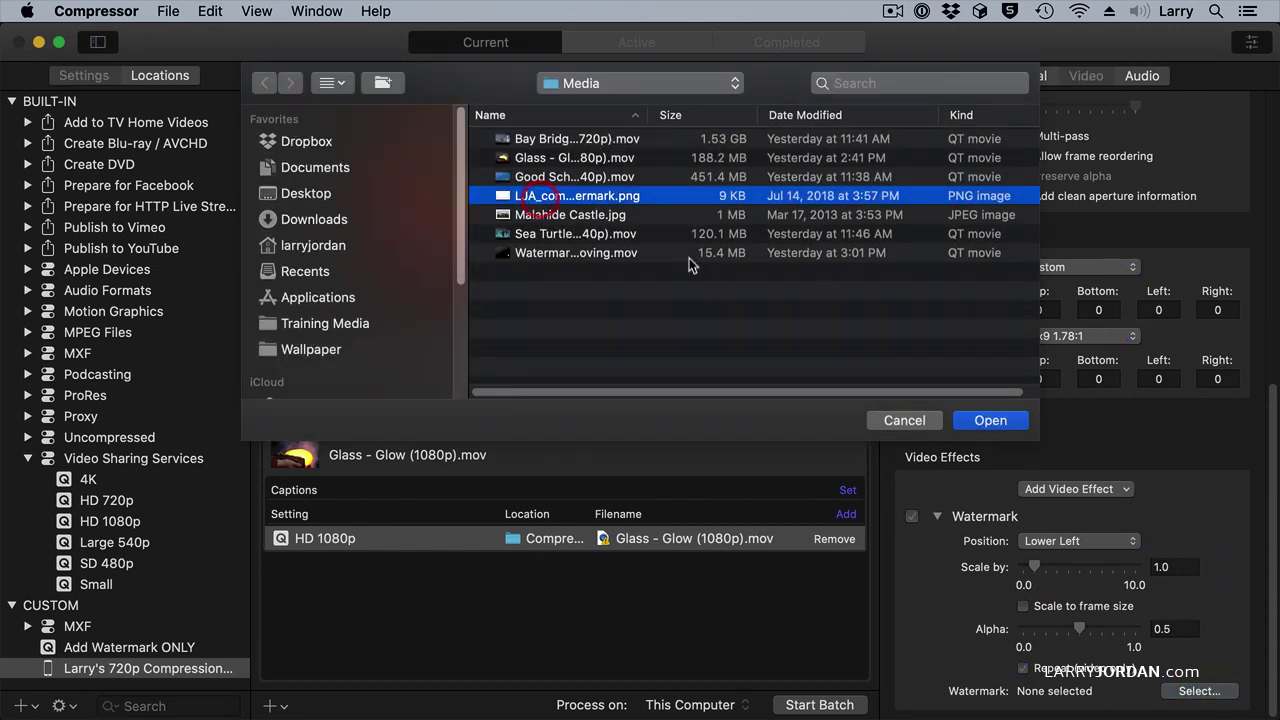
{"action": "left_click", "coordinate": [978, 422]}
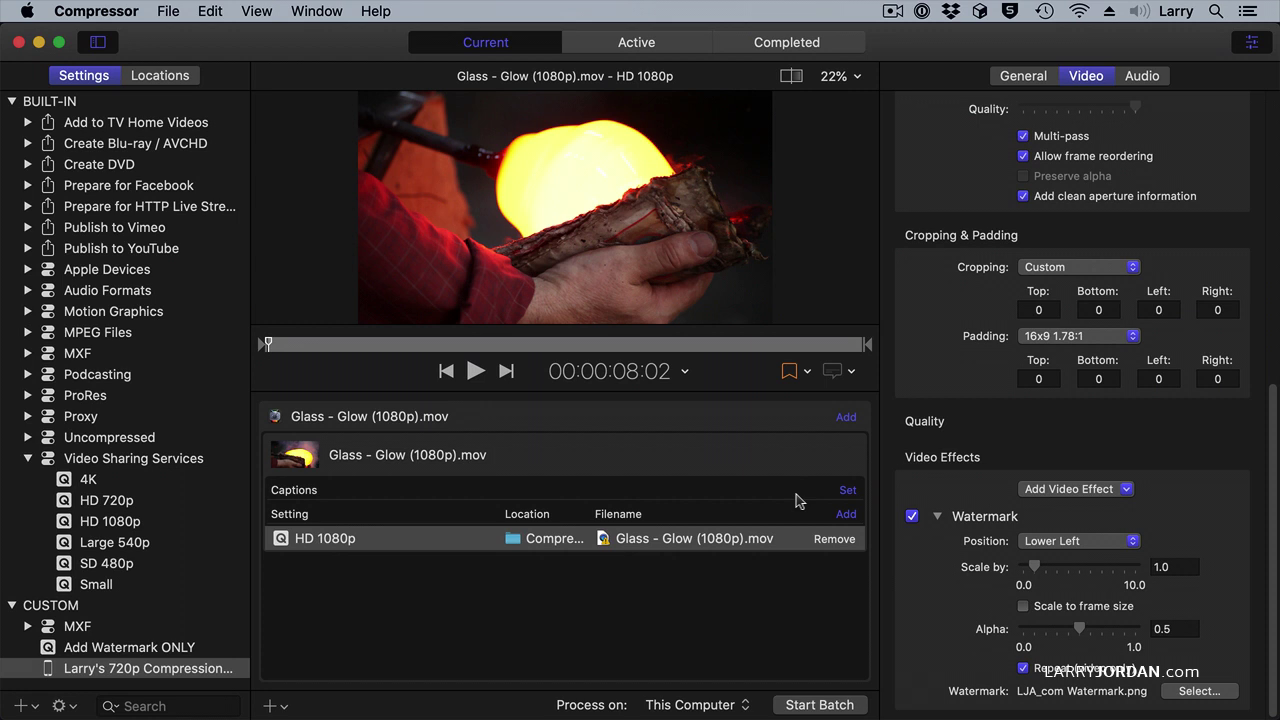
Step: Turn on Scale to frame size and set the watermark position to Center
{"action": "left_click", "coordinate": [1023, 606]}
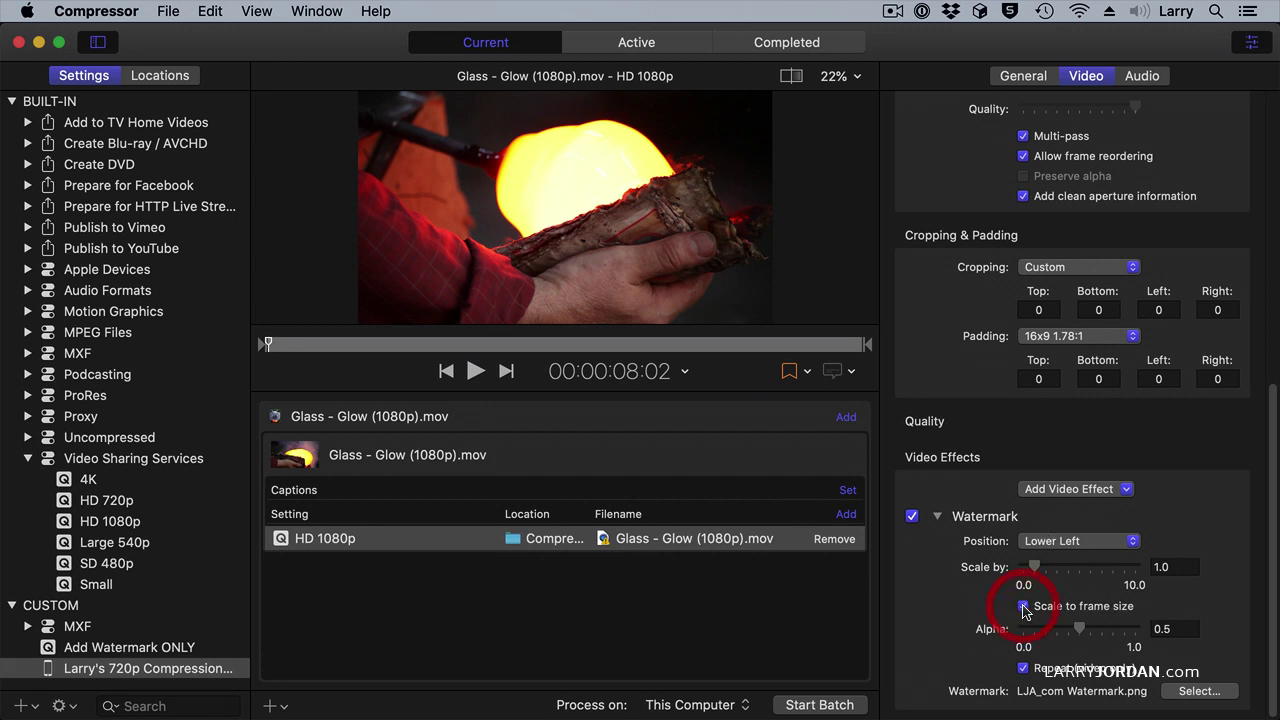
{"action": "left_click", "coordinate": [788, 78]}
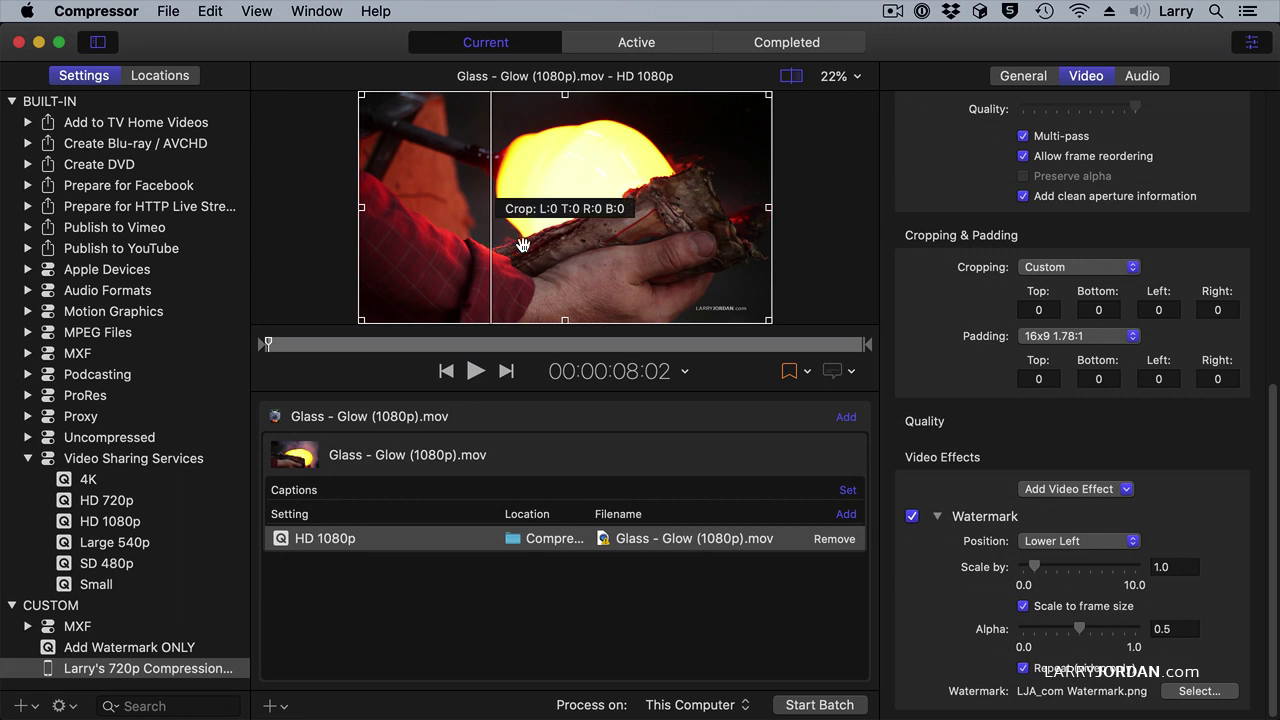
{"action": "left_click", "coordinate": [1023, 606]}
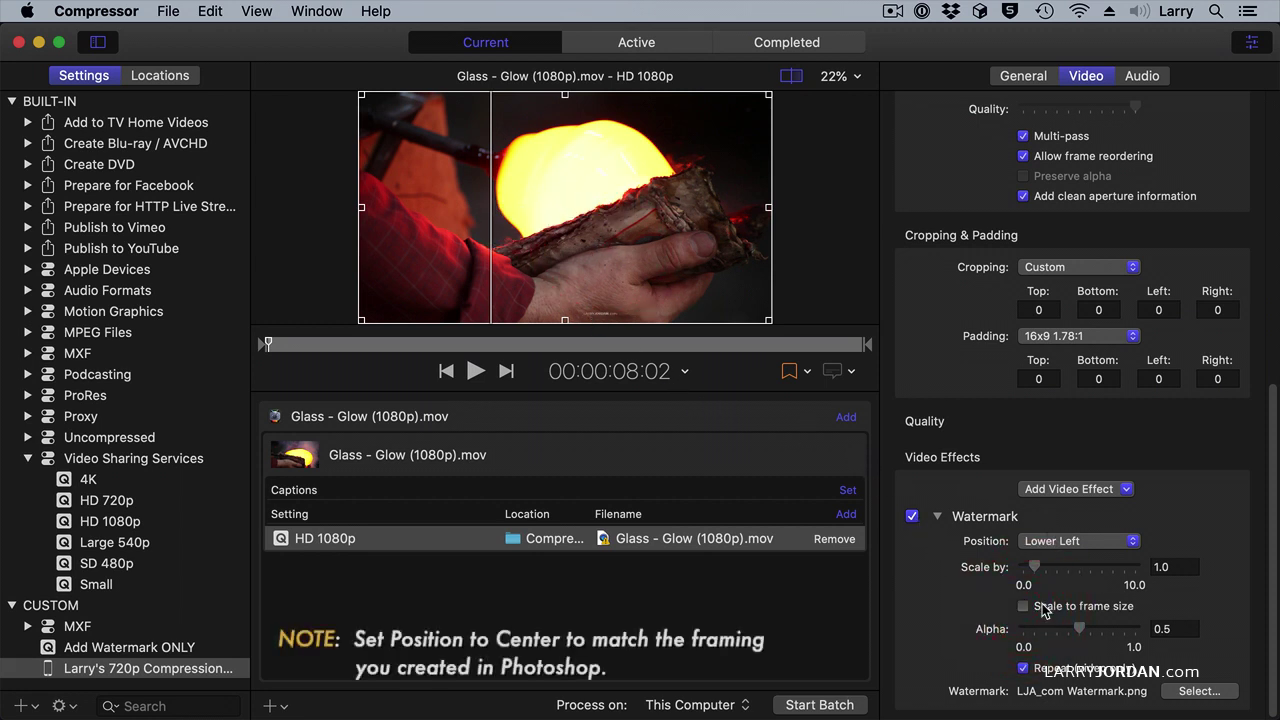
{"action": "left_click", "coordinate": [1062, 541]}
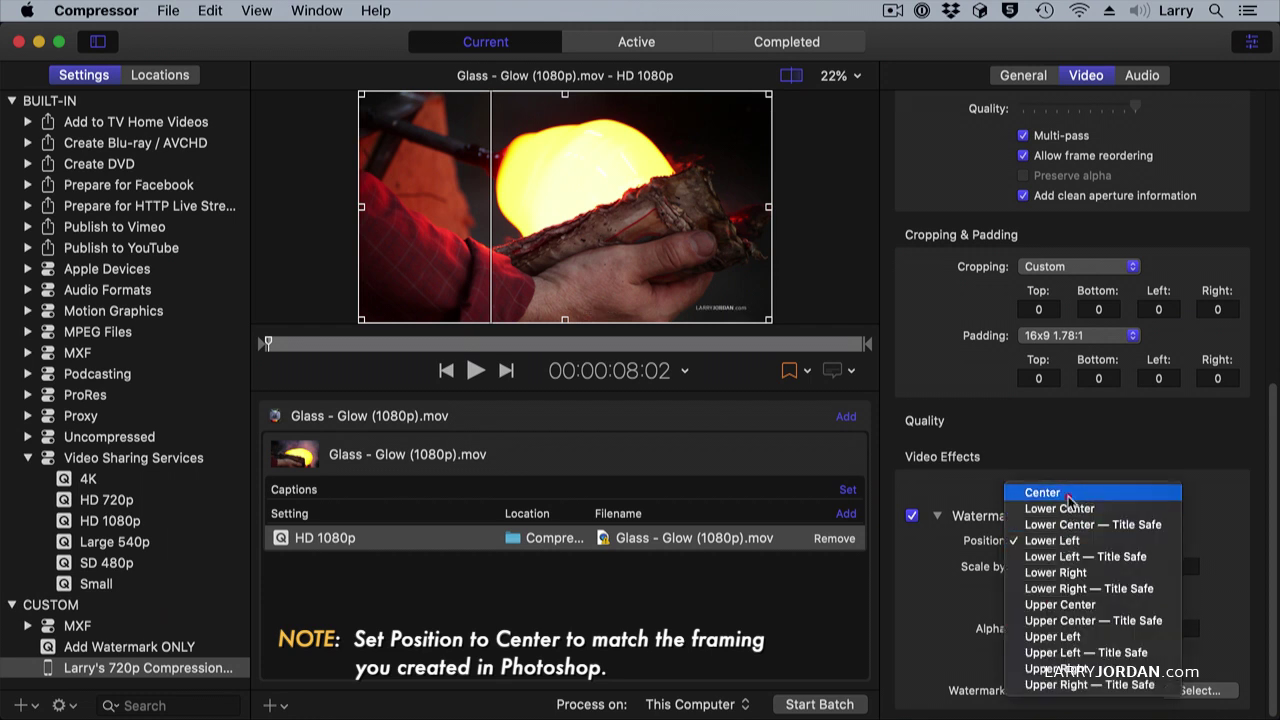
{"action": "left_click", "coordinate": [1067, 495]}
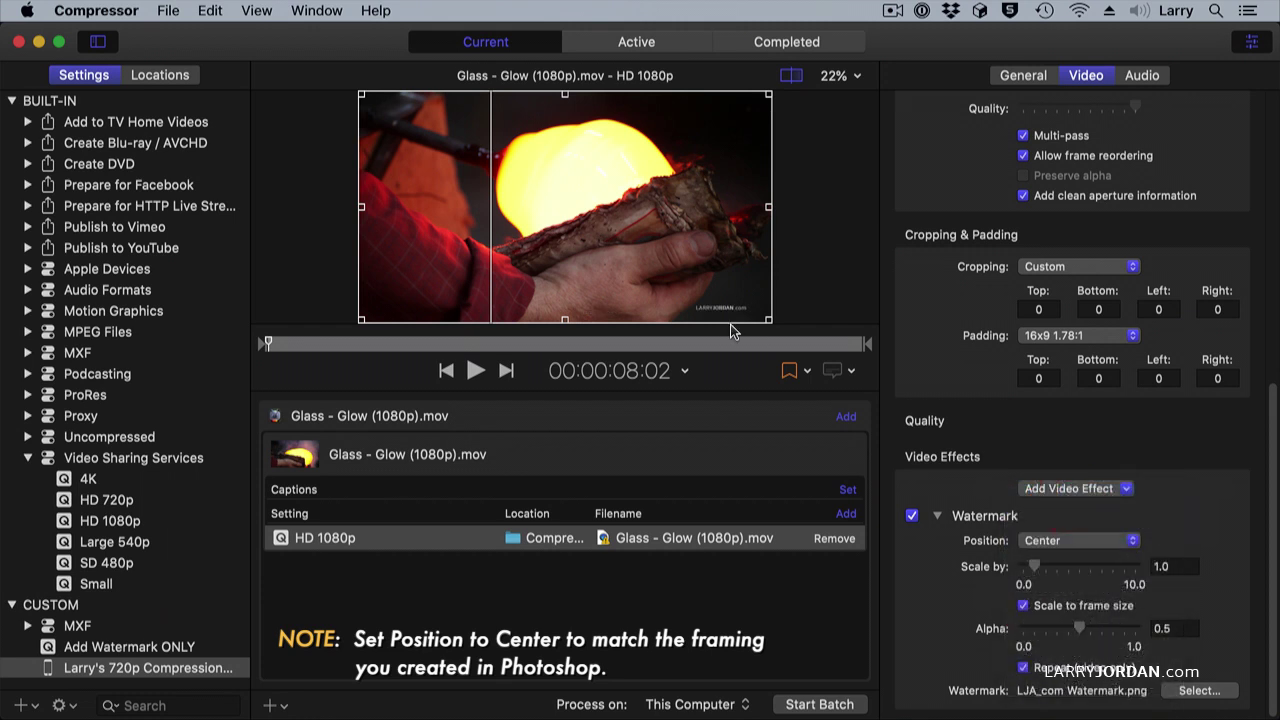
{"action": "left_click", "coordinate": [850, 76]}
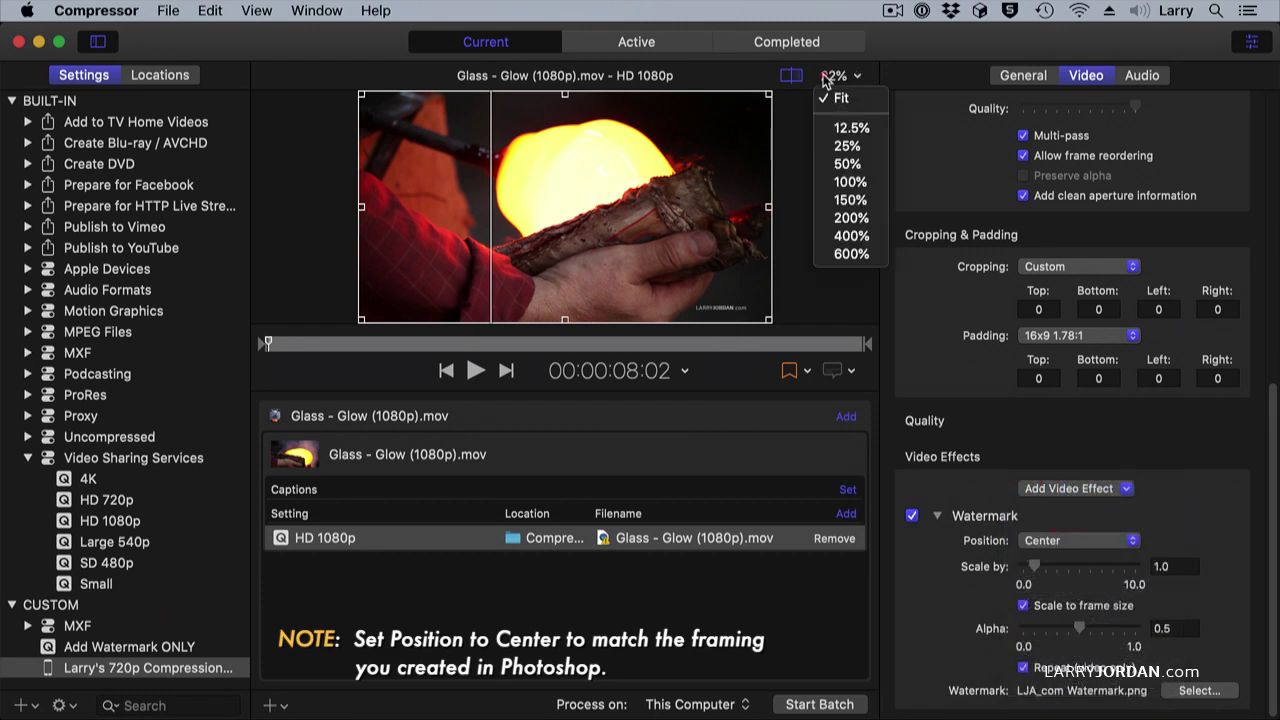
Step: View the preview at 100%, scroll to the watermark at the bottom, and try a lower alpha
{"action": "left_click", "coordinate": [848, 182]}
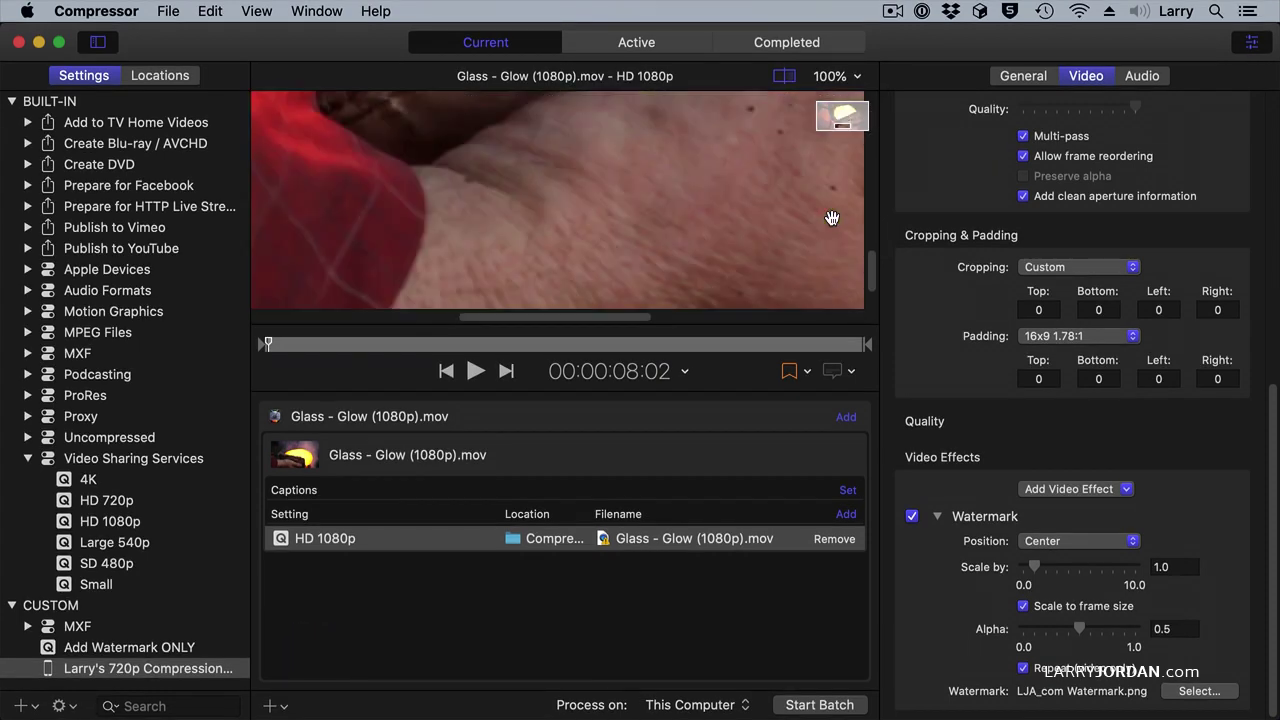
{"action": "scroll", "coordinate": [700, 300], "scroll_direction": "right", "scroll_amount": 10}
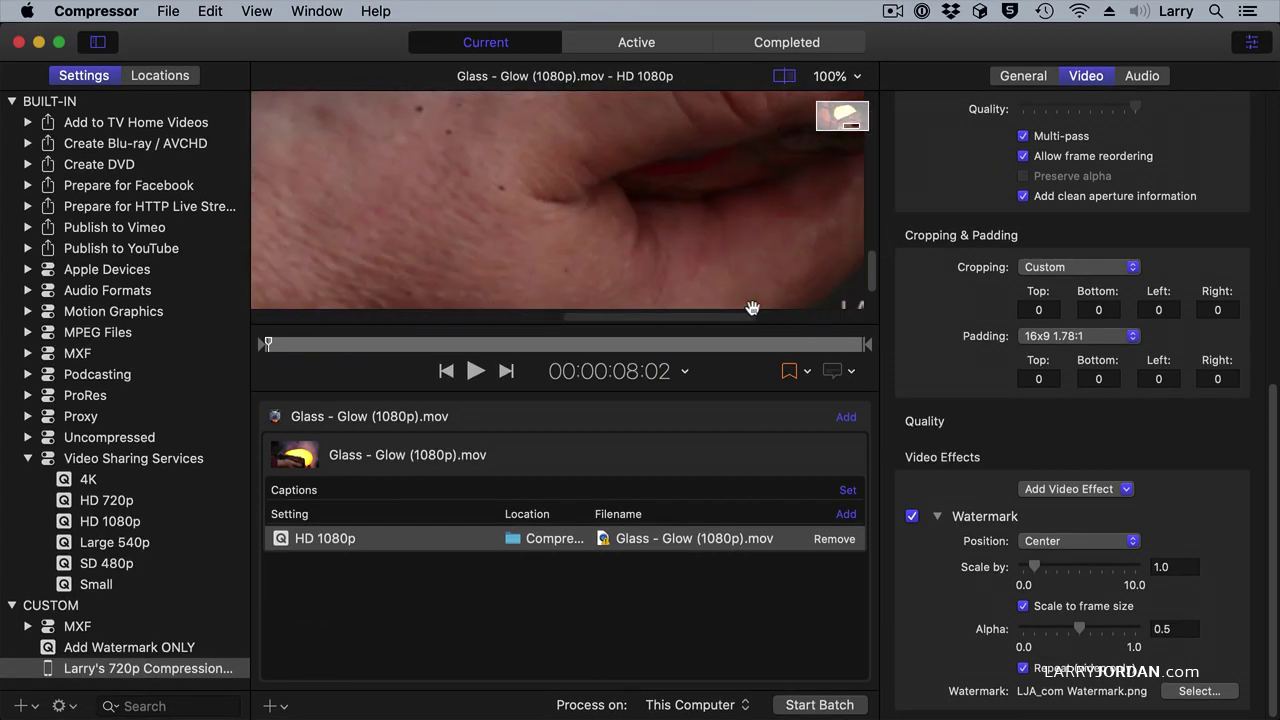
{"action": "scroll", "coordinate": [800, 260], "scroll_direction": "down", "scroll_amount": 10}
{"action": "scroll", "coordinate": [826, 251], "scroll_direction": "down", "scroll_amount": 2}
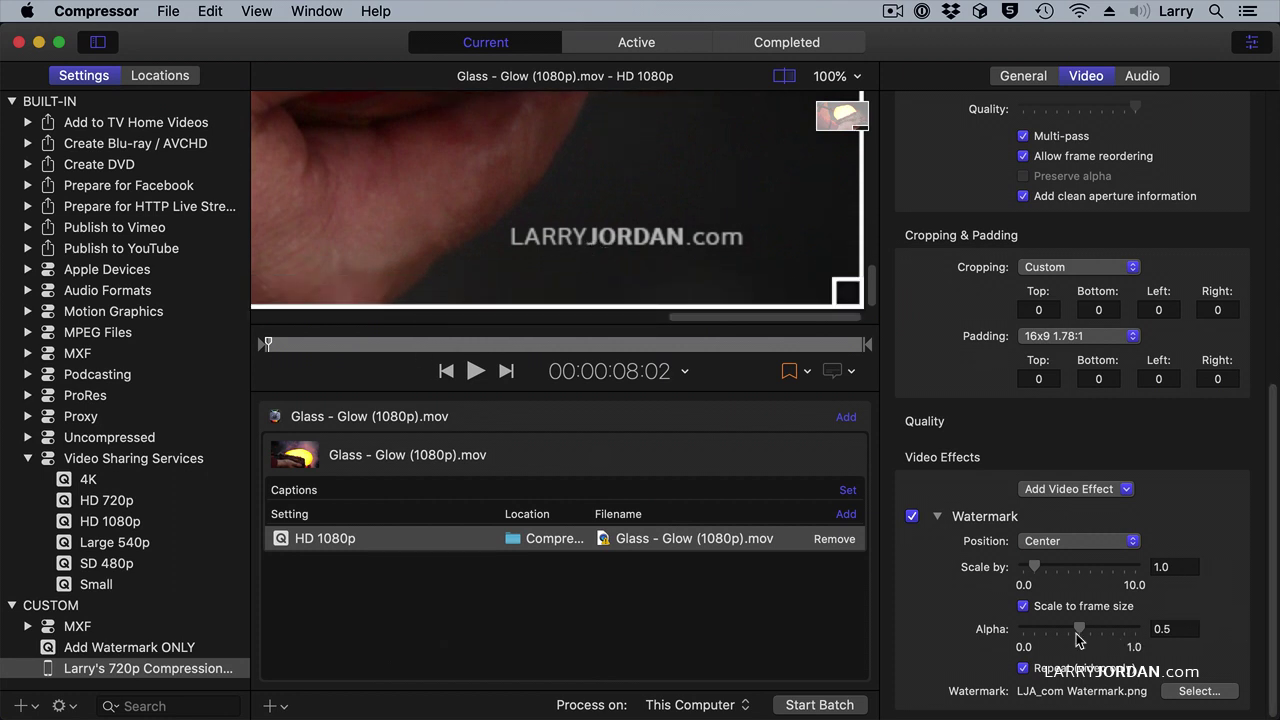
{"action": "mouse_move", "coordinate": [1078, 634]}
{"action": "left_mouse_down"}
{"action": "mouse_move", "coordinate": [1006, 636]}
{"action": "mouse_move", "coordinate": [1079, 640]}
{"action": "left_mouse_up"}
Step: Replace the watermark image with the Watermark - Moving.mov clip
{"action": "left_click", "coordinate": [1199, 691]}
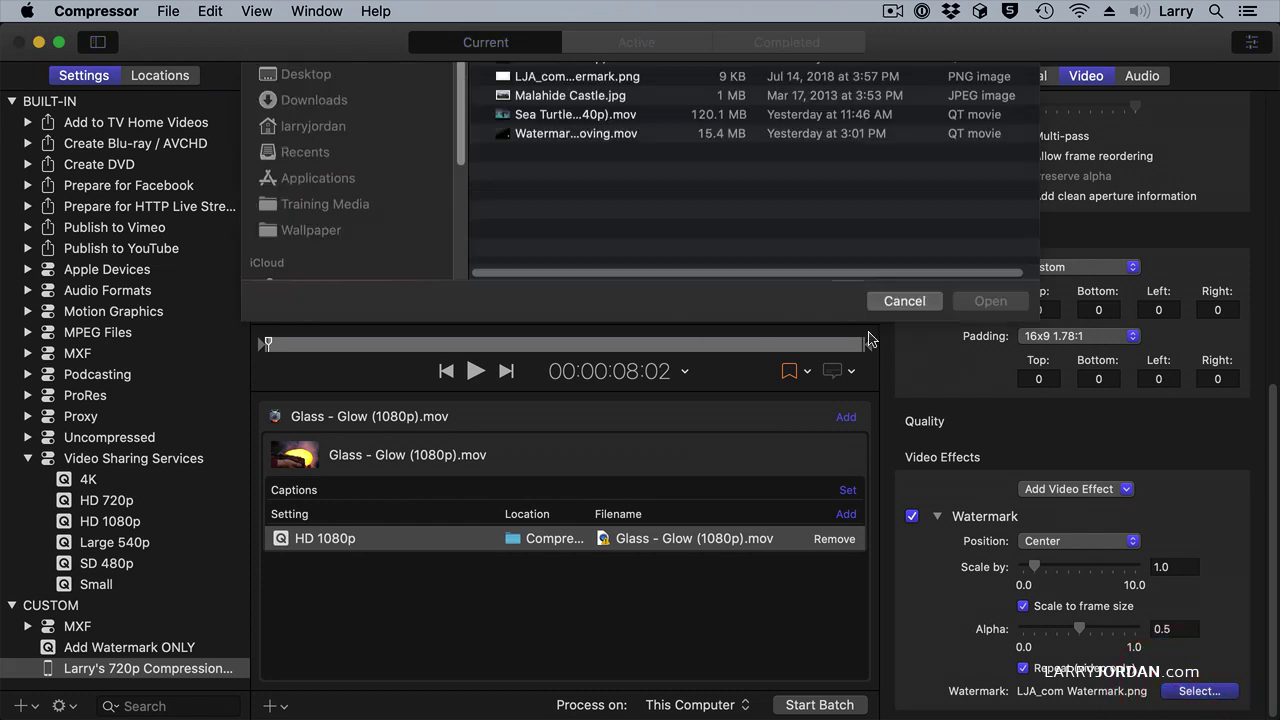
{"action": "left_click", "coordinate": [594, 252]}
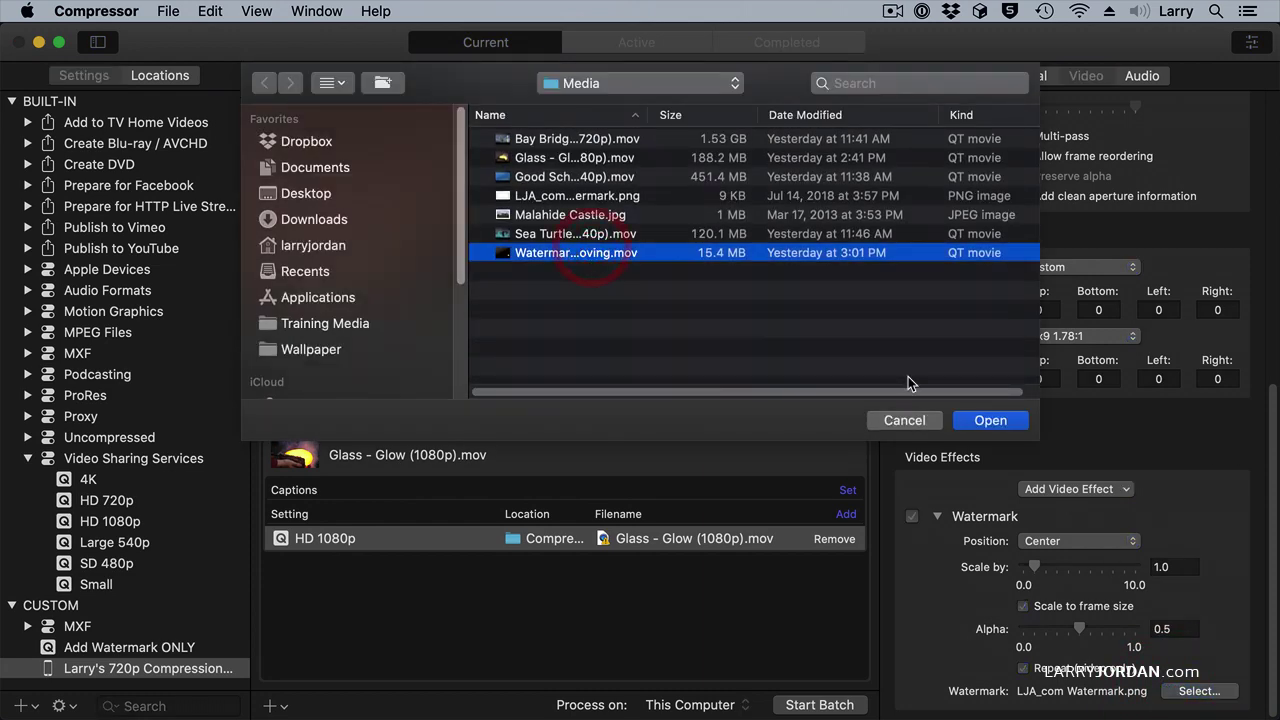
{"action": "left_click", "coordinate": [990, 420]}
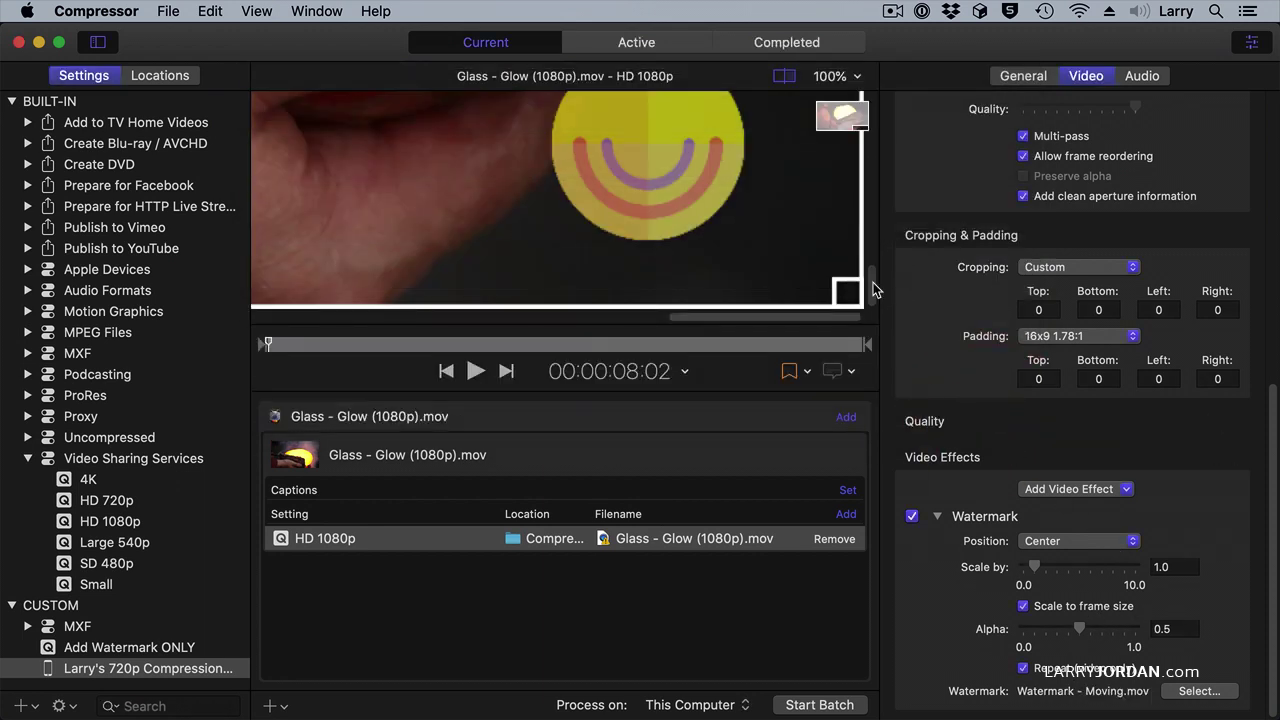
Step: Bring the smiley watermark into view in the preview and play the clip
{"action": "left_click_drag", "start_coordinate": [873, 289], "coordinate": [880, 271]}
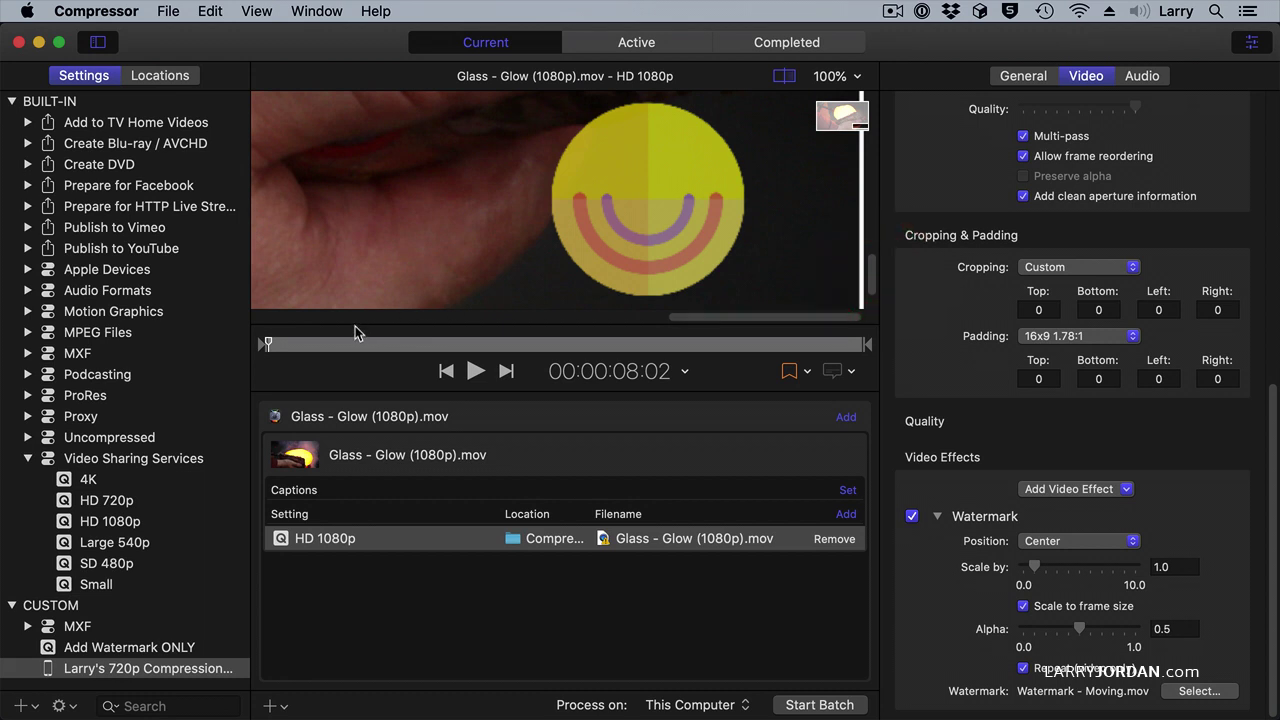
{"action": "scroll", "coordinate": [355, 318], "scroll_direction": "left", "scroll_amount": 10}
{"action": "left_click", "coordinate": [306, 351]}
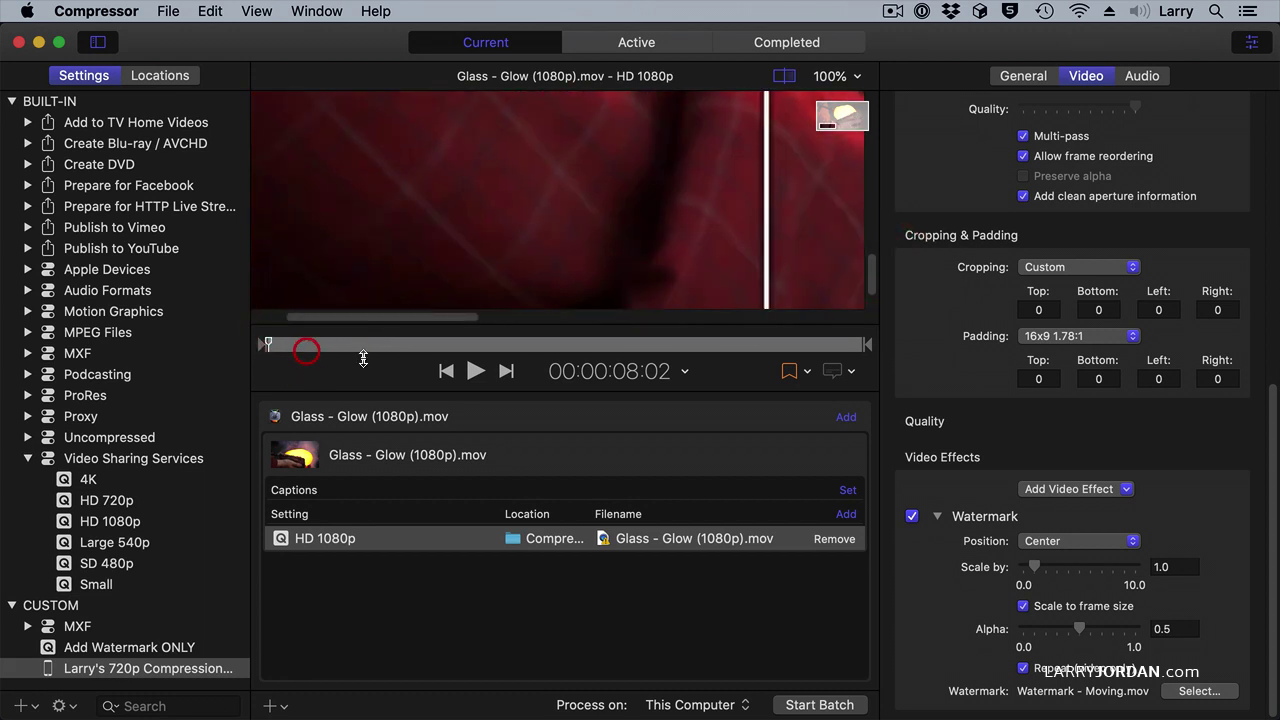
{"action": "scroll", "coordinate": [686, 300], "scroll_direction": "right", "scroll_amount": 10}
{"action": "left_click", "coordinate": [903, 318]}
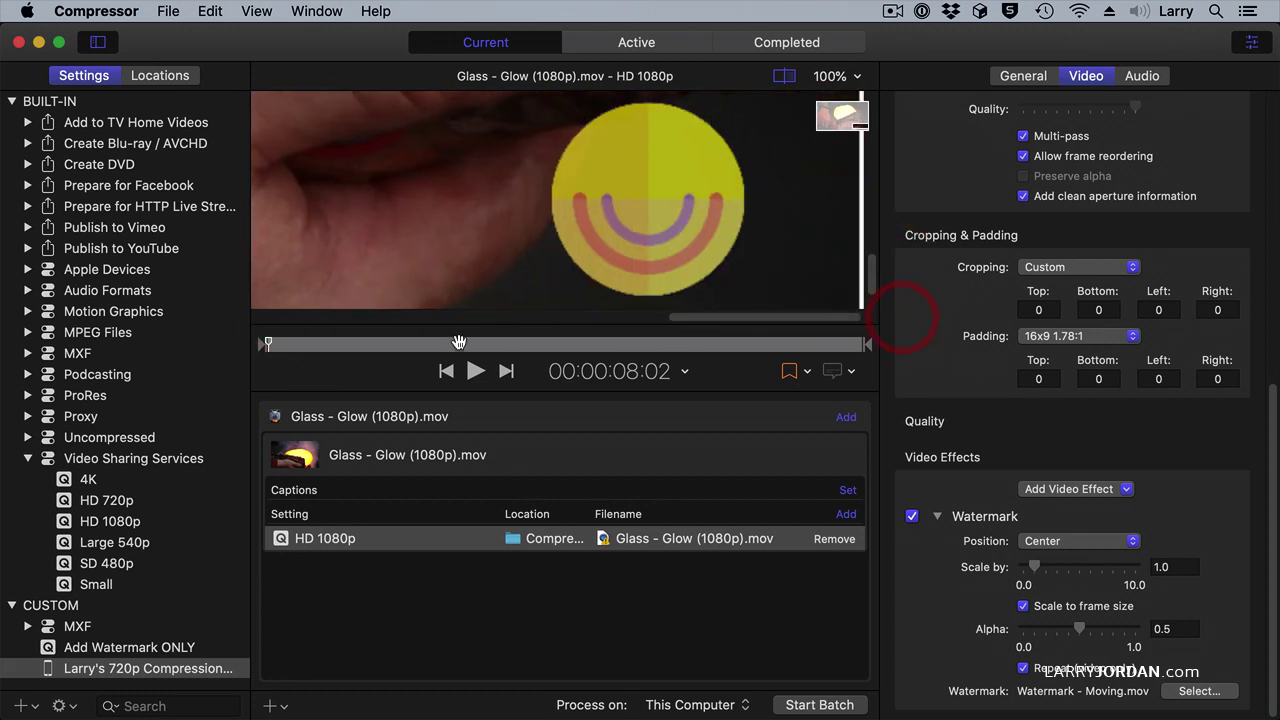
{"action": "key", "text": "space"}
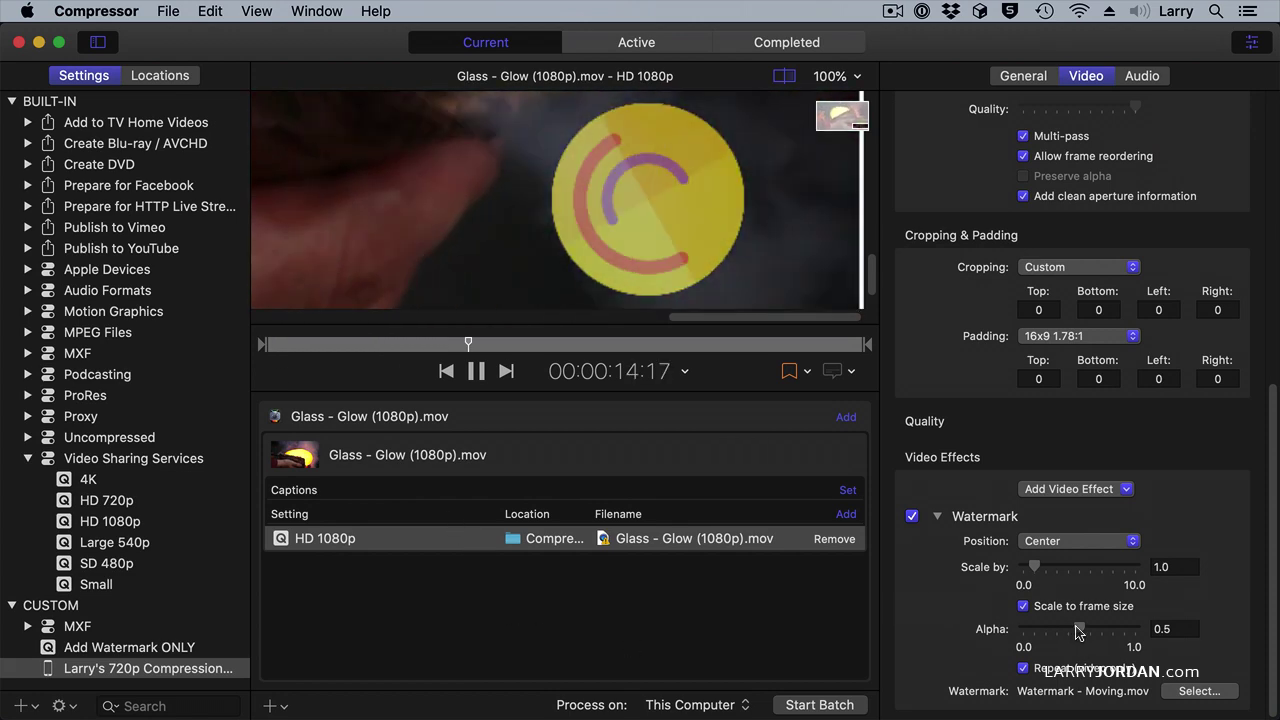
Step: Lower the animated watermark's alpha to 0.33, then stop playback
{"action": "left_click_drag", "start_coordinate": [1078, 632], "coordinate": [1058, 634]}
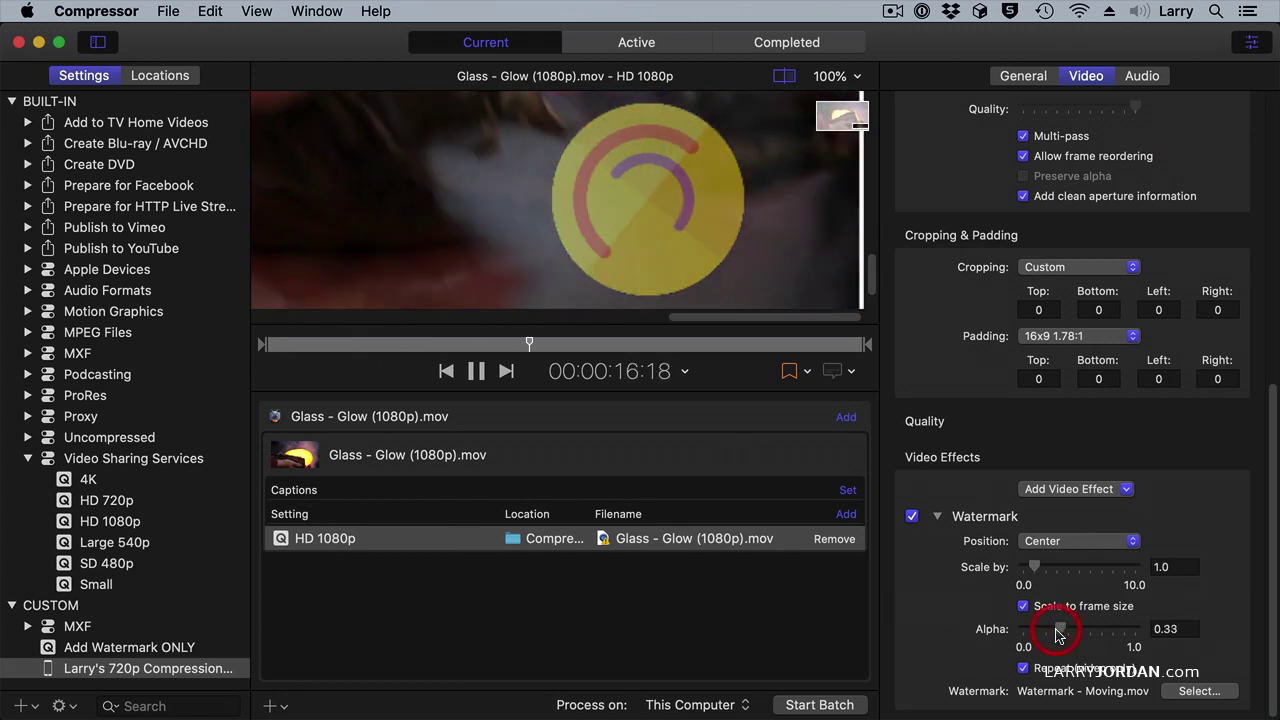
{"action": "key", "text": "space"}
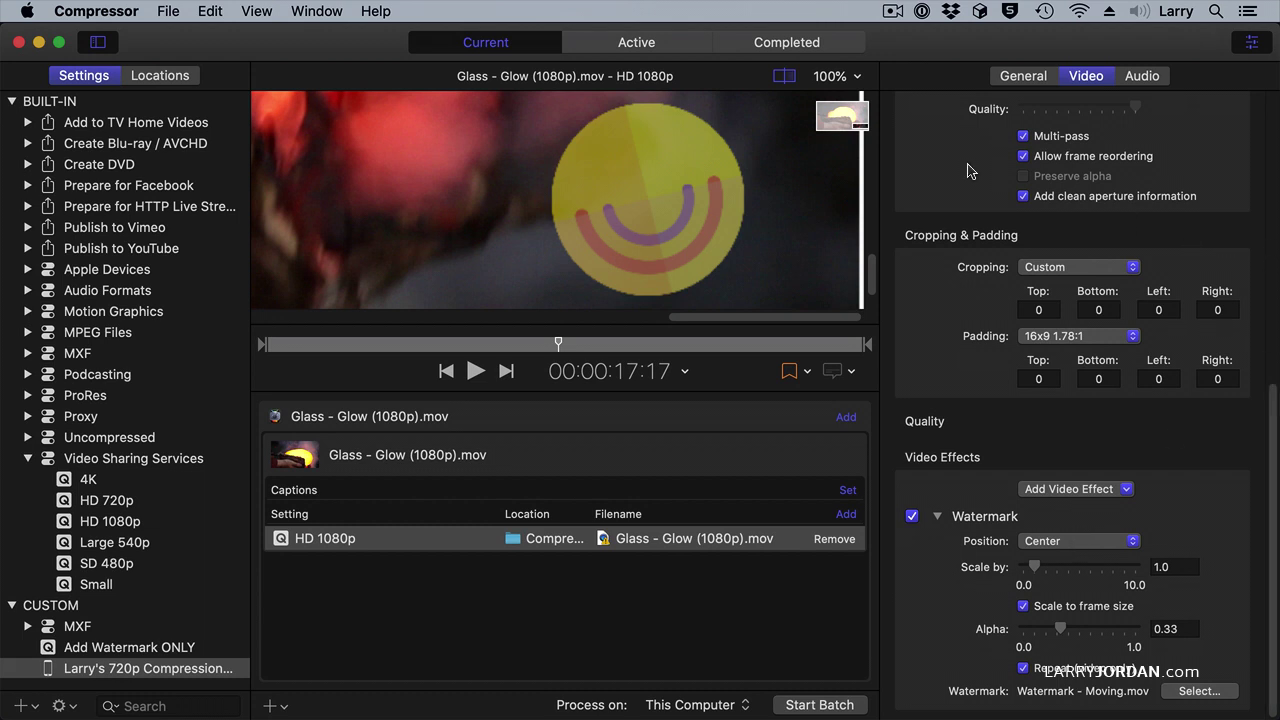
Step: Set the viewer zoom to Fit to show the whole frame
{"action": "left_click", "coordinate": [832, 77]}
{"action": "left_click", "coordinate": [834, 98]}
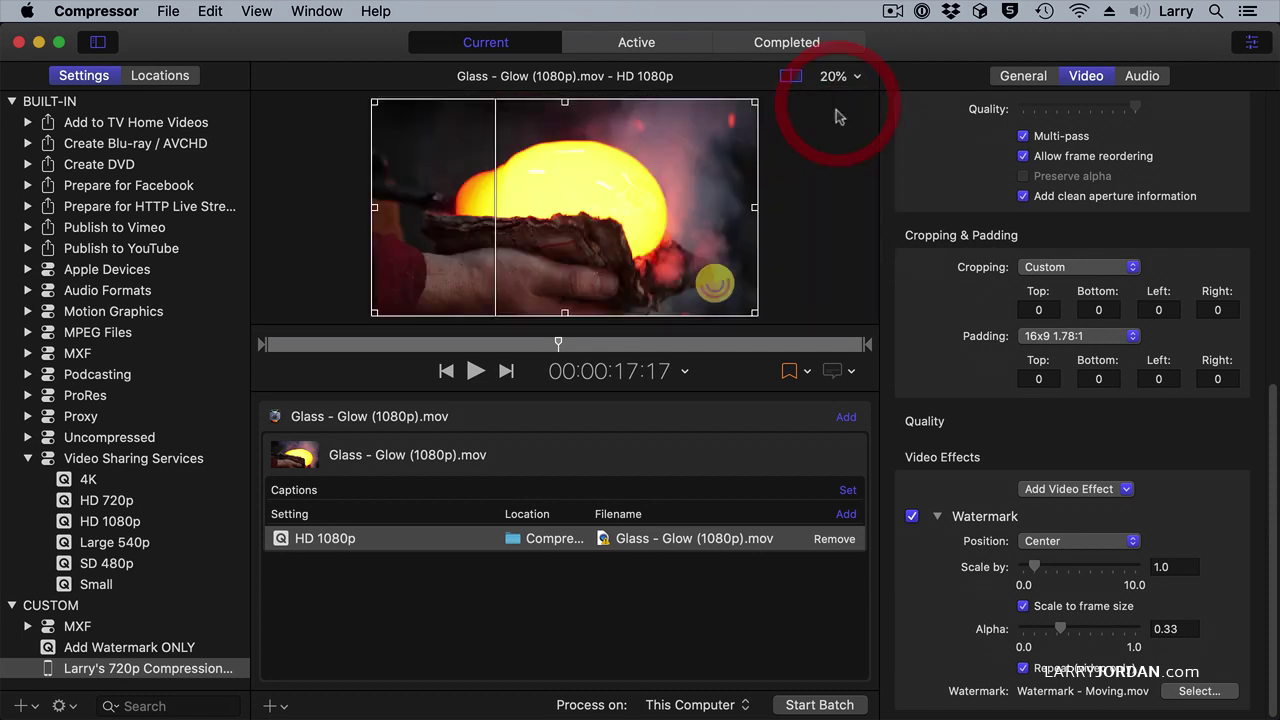